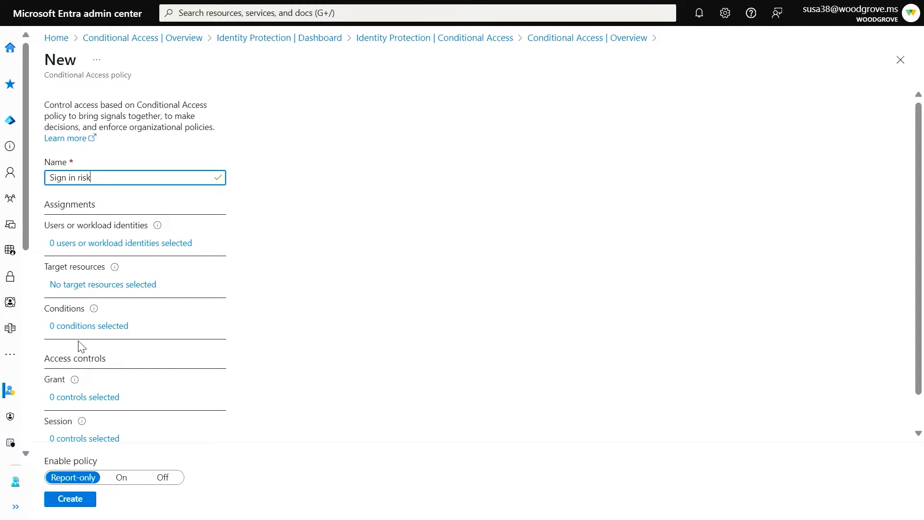
Apply the Sign in risk policy to all users and all cloud apps
click(158, 247)
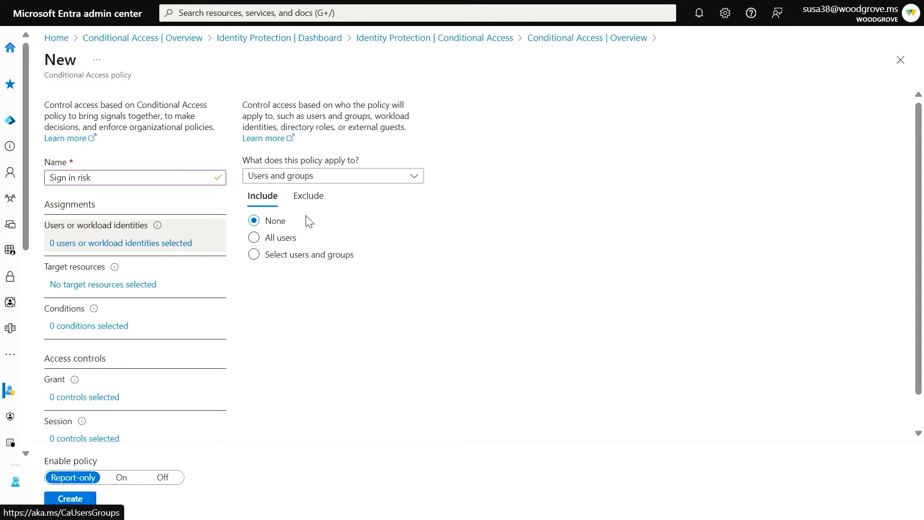
click(254, 238)
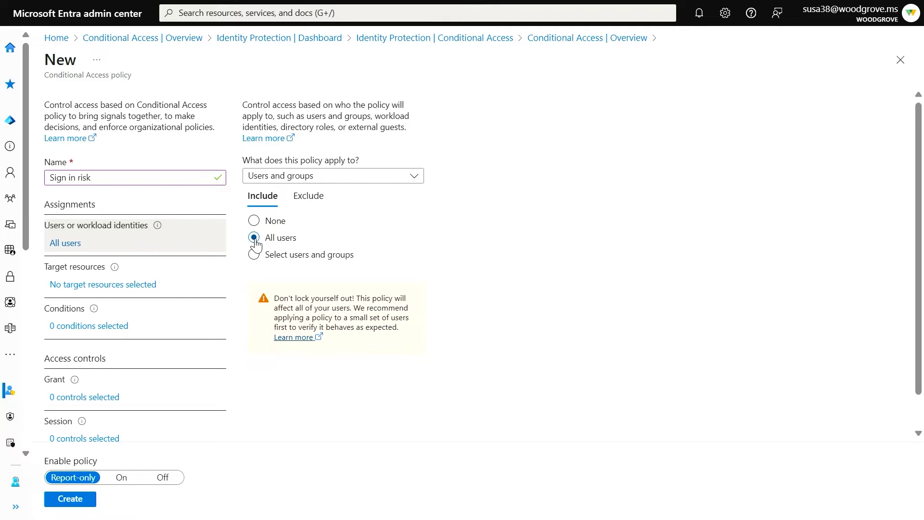
click(144, 292)
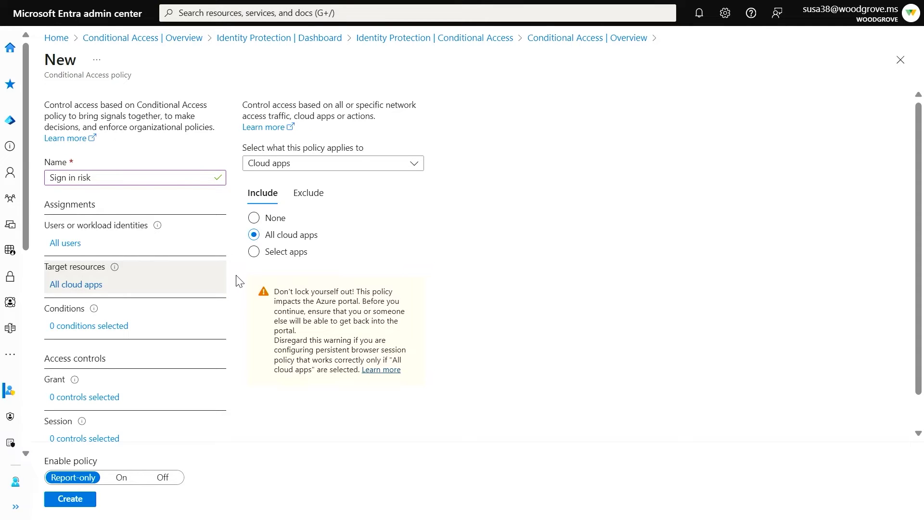
scroll(240, 281, down, 1)
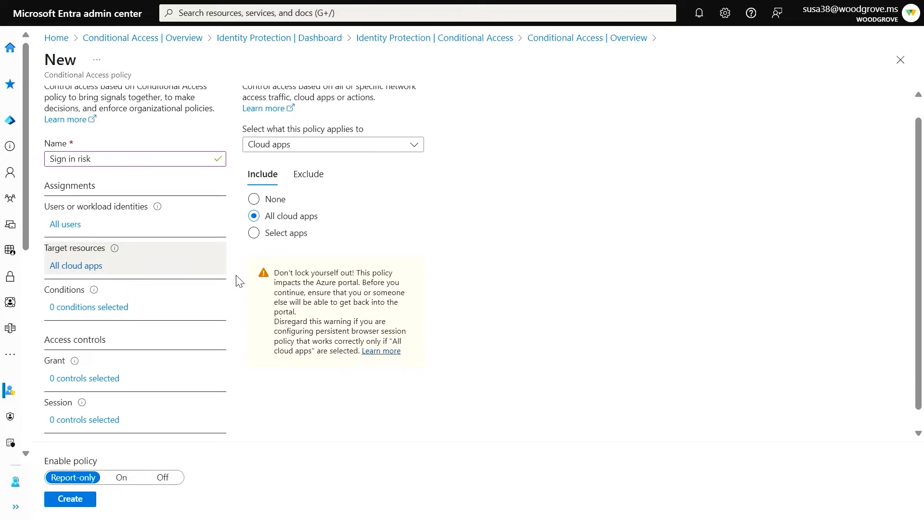
Turn on the sign-in risk condition with High and Medium risk levels
click(93, 300)
scroll(314, 243, up, 1)
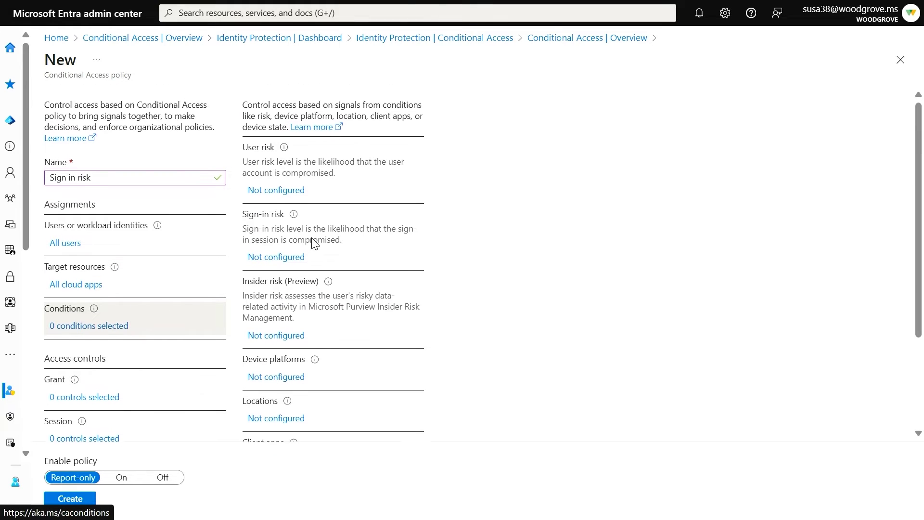
click(289, 261)
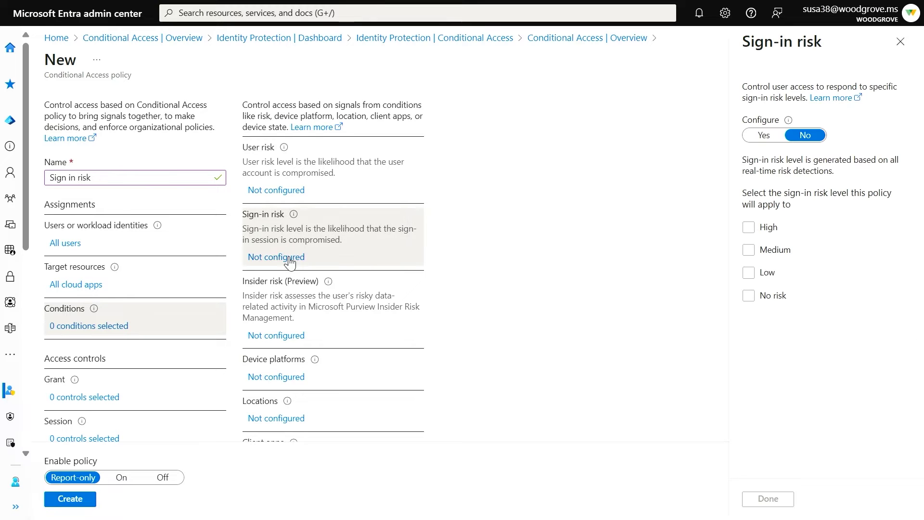
click(764, 136)
click(748, 228)
click(749, 251)
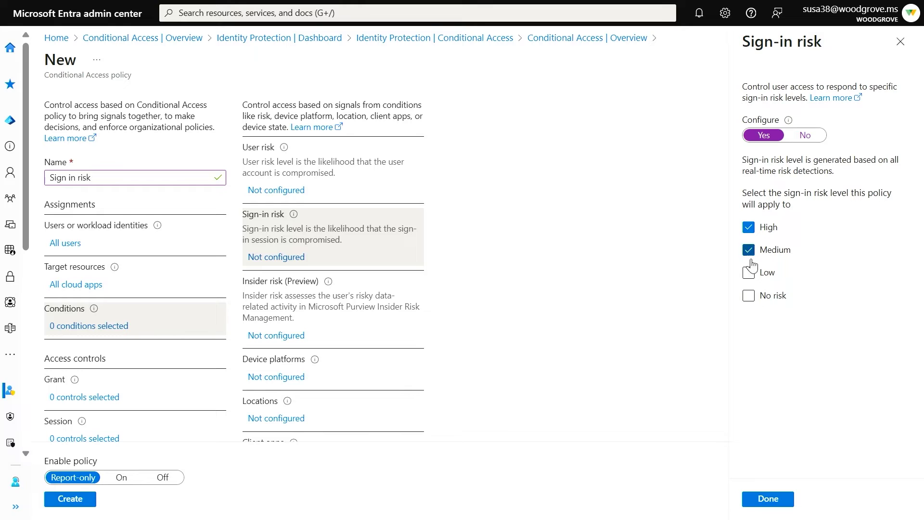
click(768, 499)
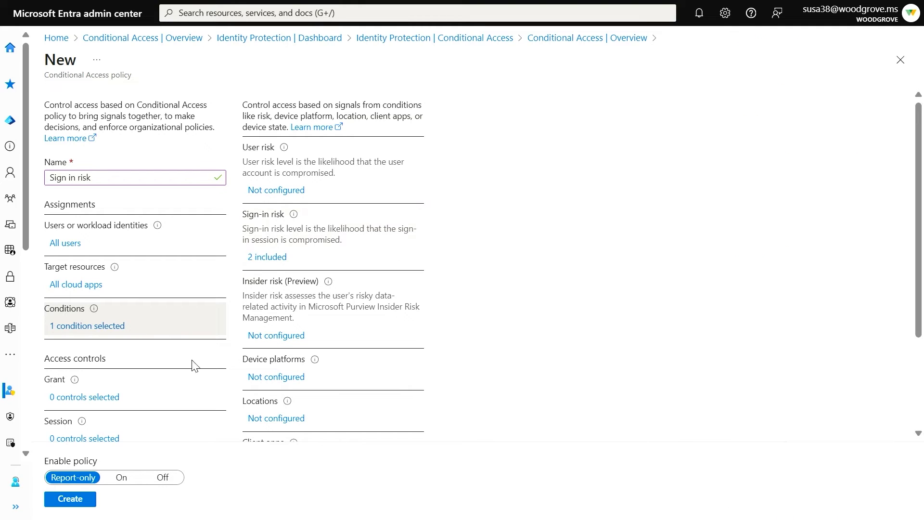
click(98, 398)
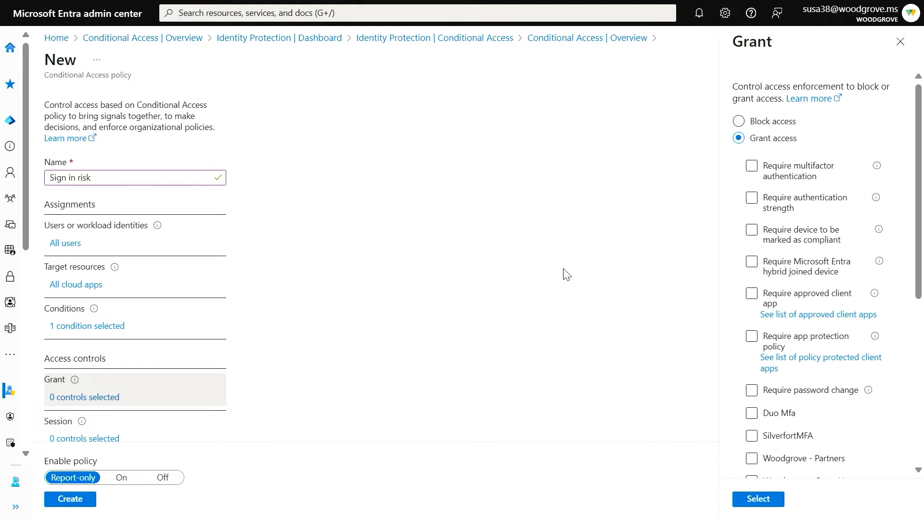
Grant access with required multifactor authentication and set session sign-in frequency to Every time
click(751, 169)
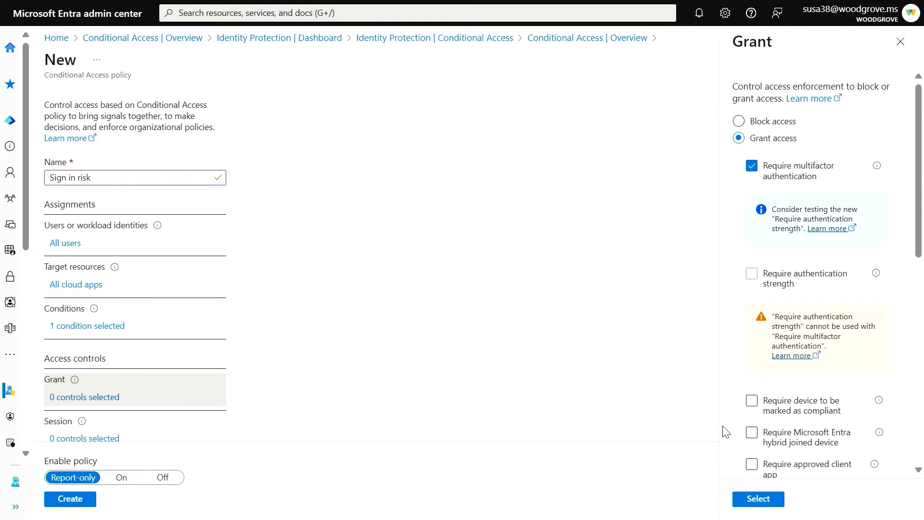
click(746, 499)
scroll(231, 239, down, 2)
click(128, 312)
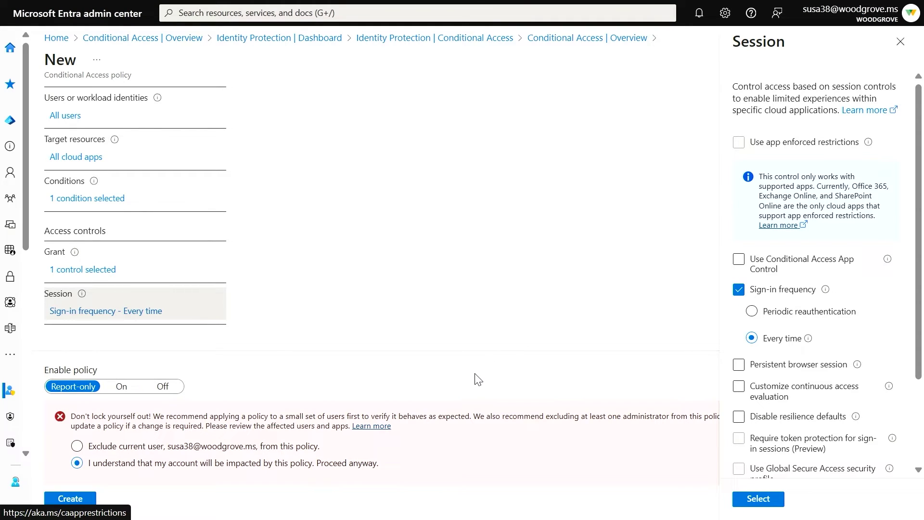
click(739, 498)
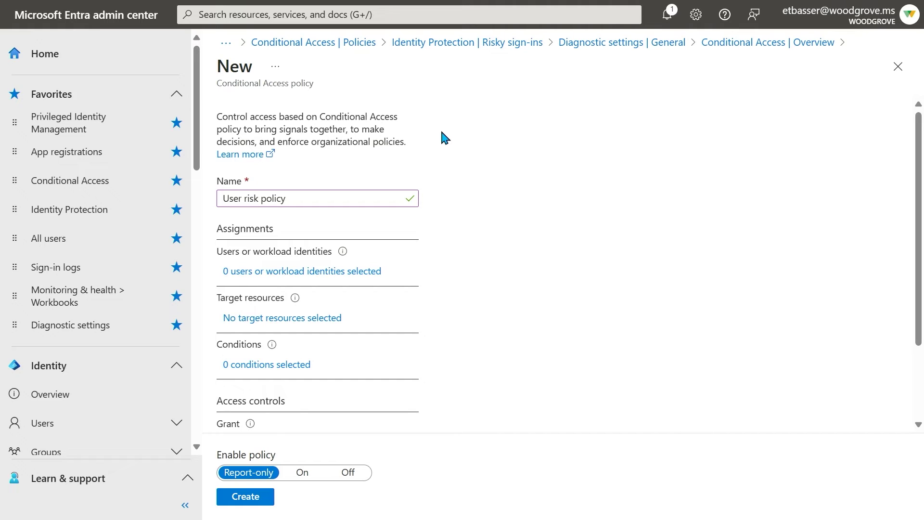
Target the User risk policy at all users and all cloud apps
click(357, 274)
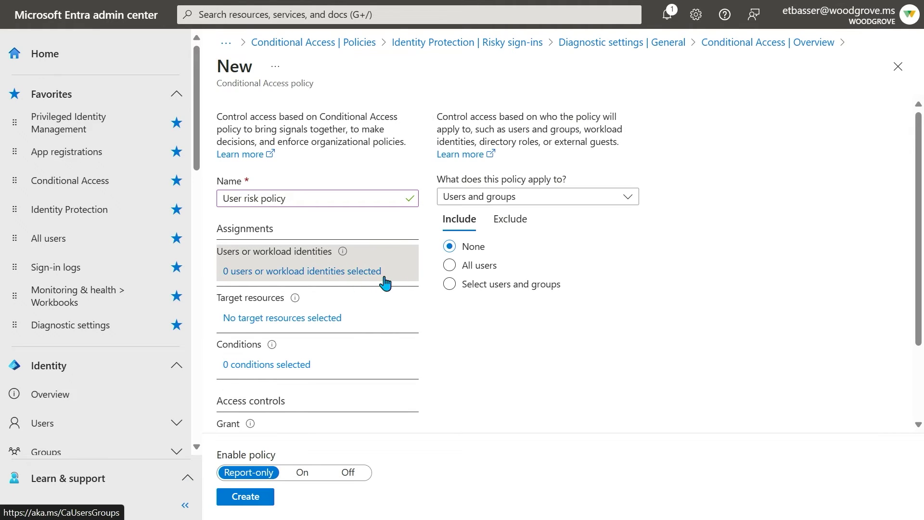
click(449, 266)
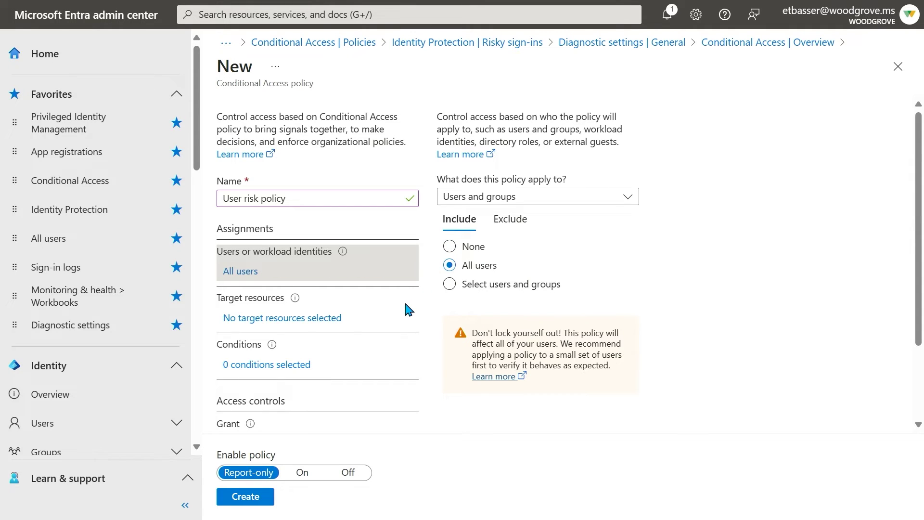
scroll(501, 282, down, 2)
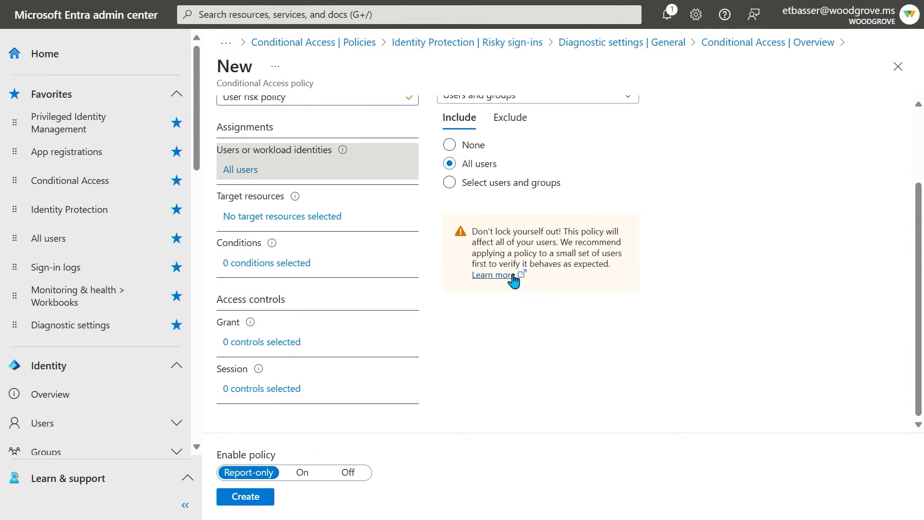
click(316, 223)
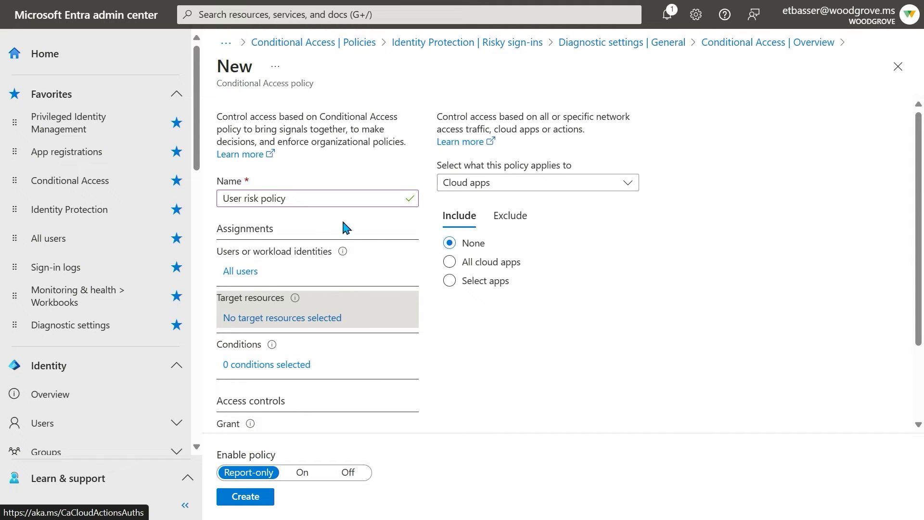
click(449, 262)
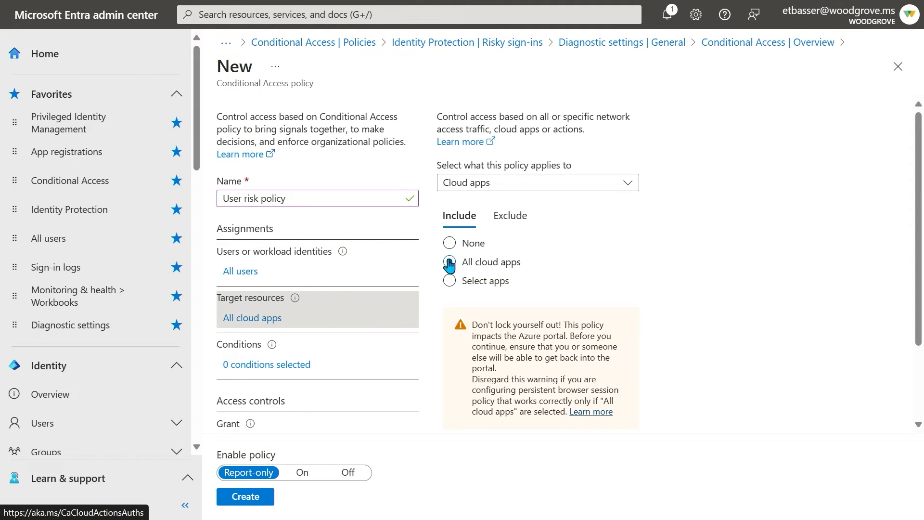
Turn on the user risk condition with High and Medium risk levels
click(262, 365)
click(468, 215)
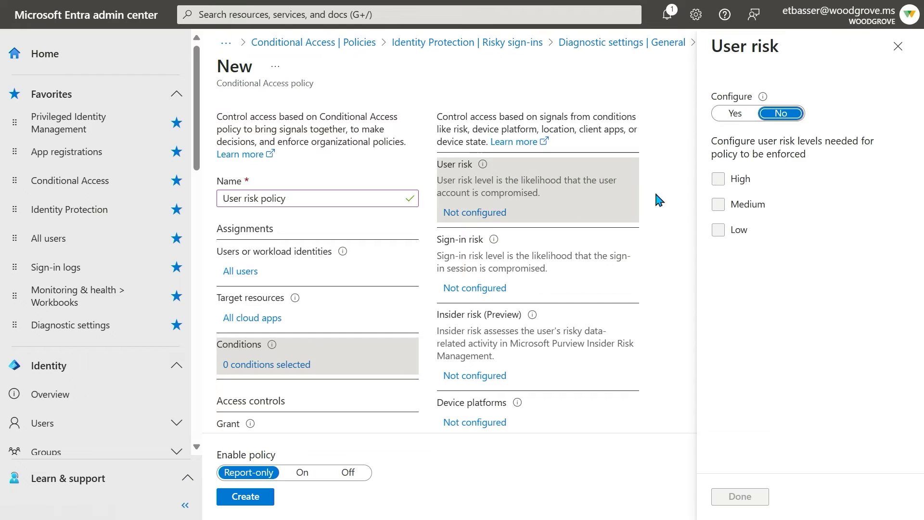
click(735, 114)
click(719, 180)
click(718, 204)
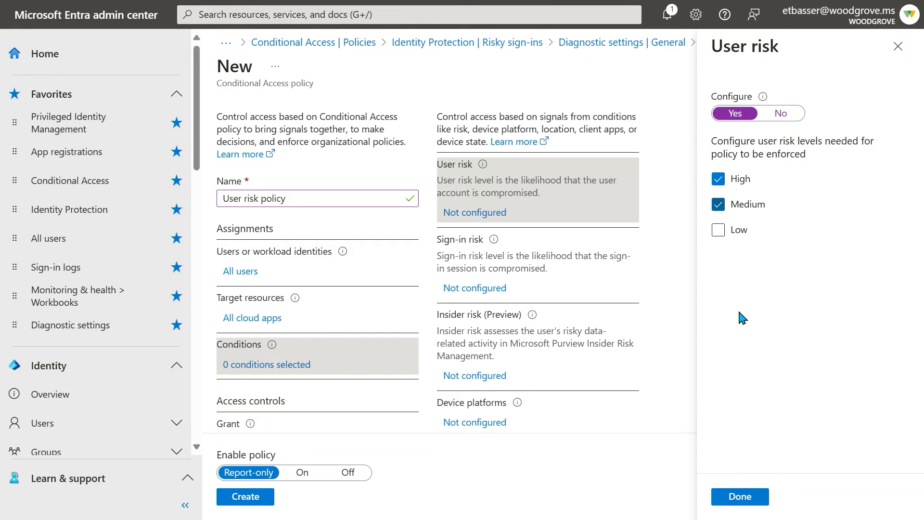
click(746, 497)
scroll(332, 337, down, 2)
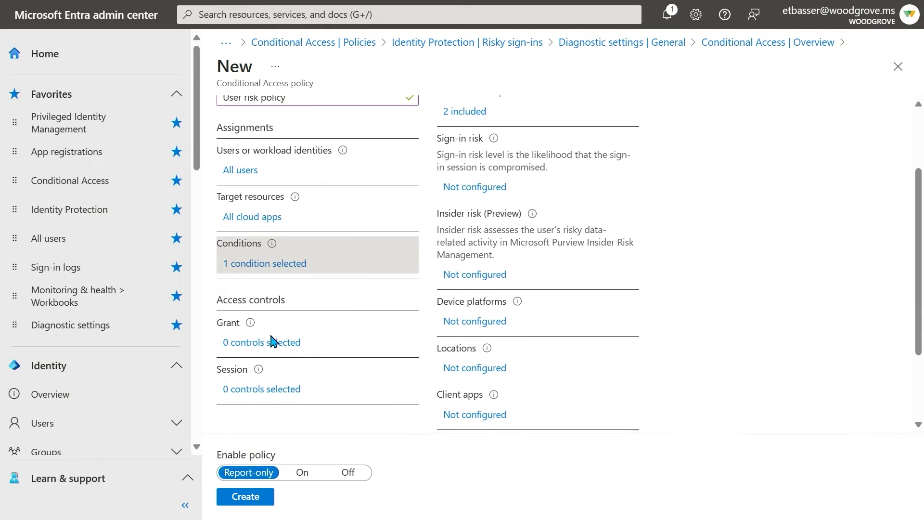
click(269, 346)
Swap the multifactor authentication grant for Require authentication strength on the user risk policy
click(734, 188)
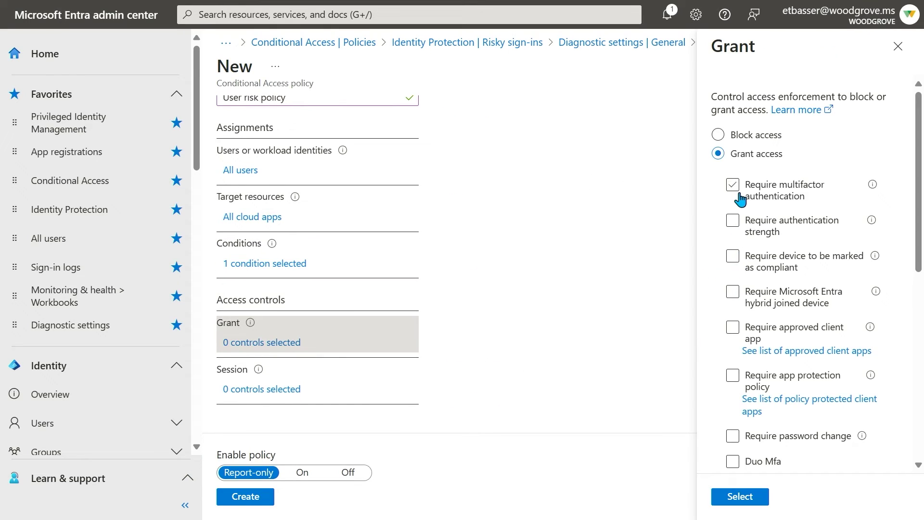
click(734, 187)
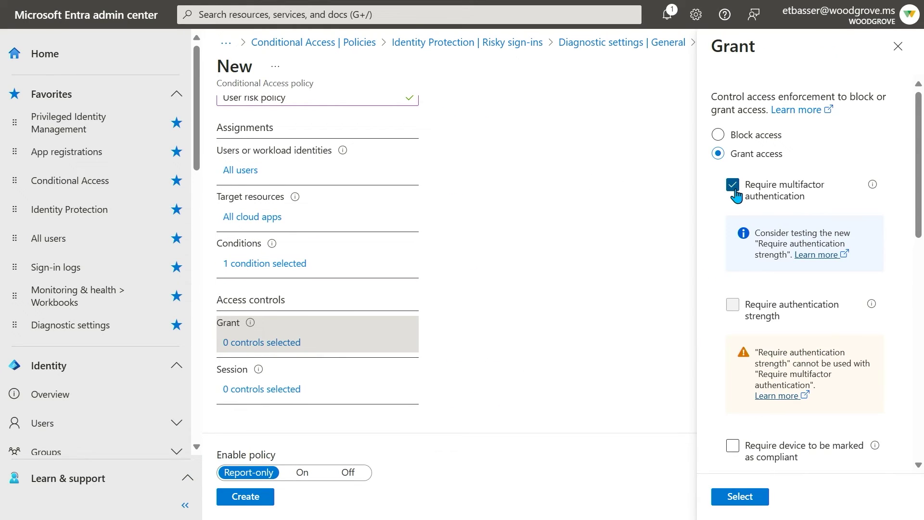
click(733, 187)
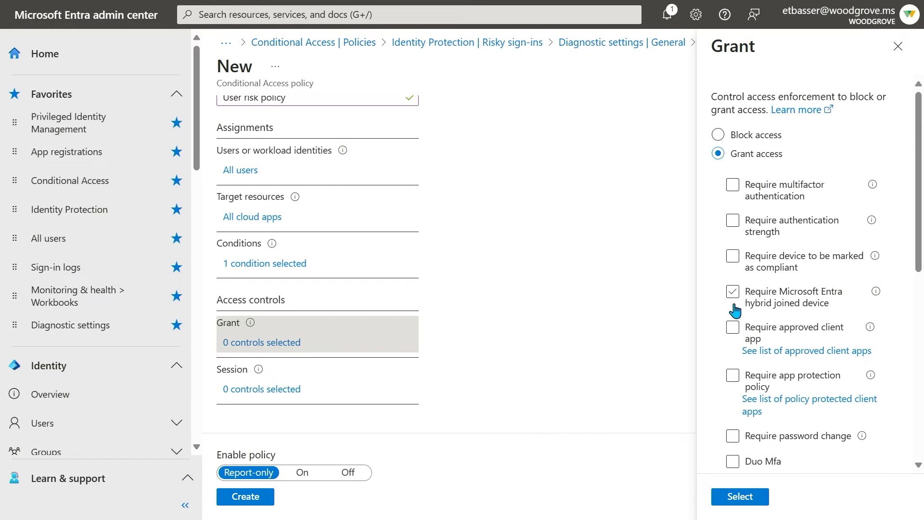
click(734, 434)
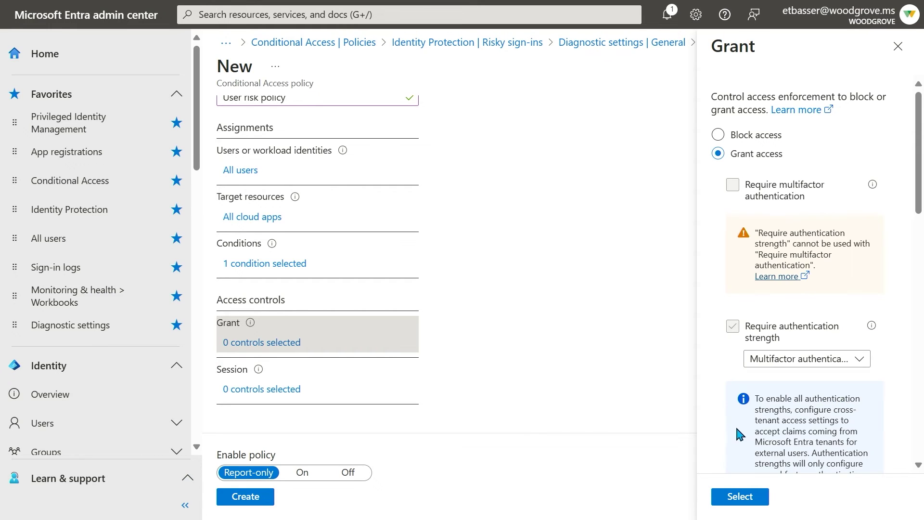
scroll(804, 302, down, 3)
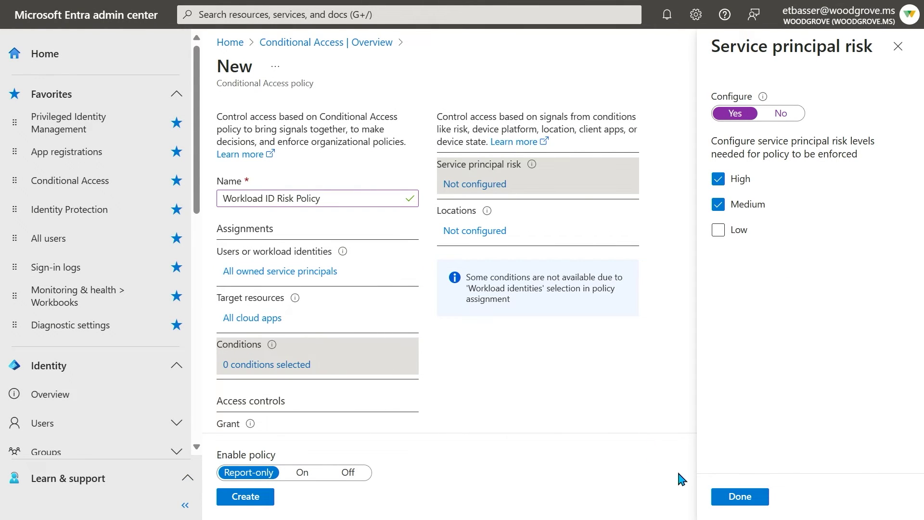
Confirm the High and Medium service principal risk levels and set the grant to Block access
click(714, 501)
scroll(332, 372, down, 2)
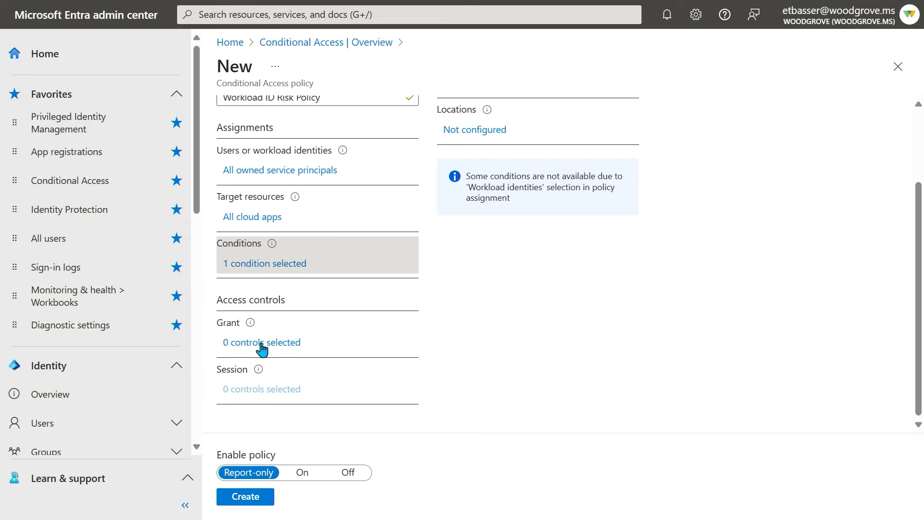
click(291, 342)
click(718, 134)
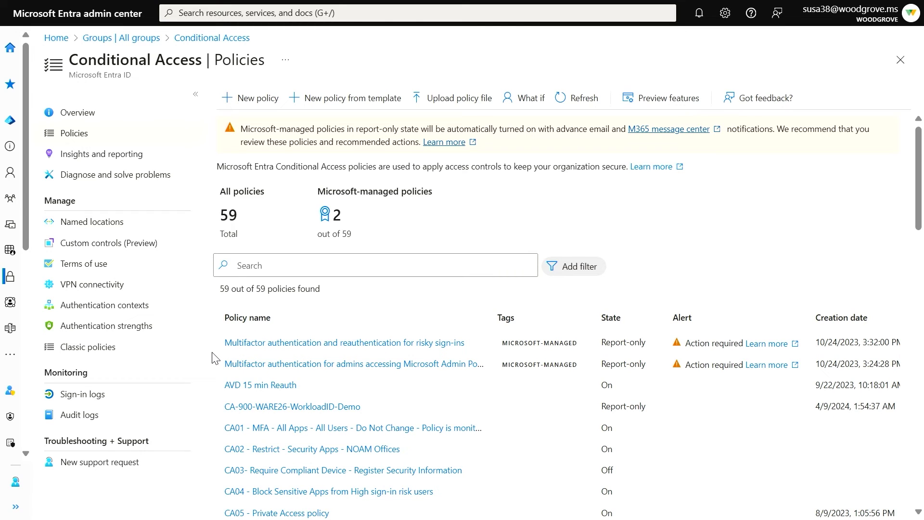
Open the Microsoft-managed risky sign-ins MFA policy and review its details and sign-in impact chart
click(233, 345)
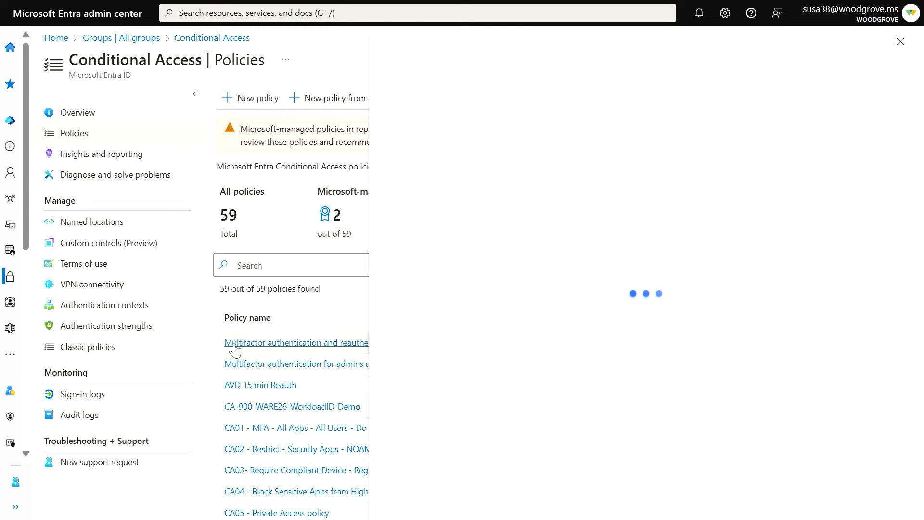
scroll(414, 390, down, 5)
scroll(405, 399, down, 4)
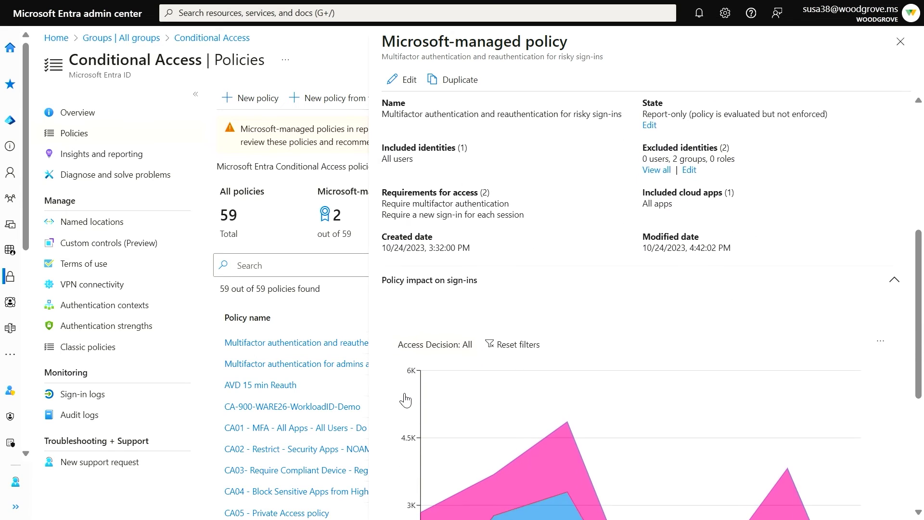
scroll(405, 400, down, 4)
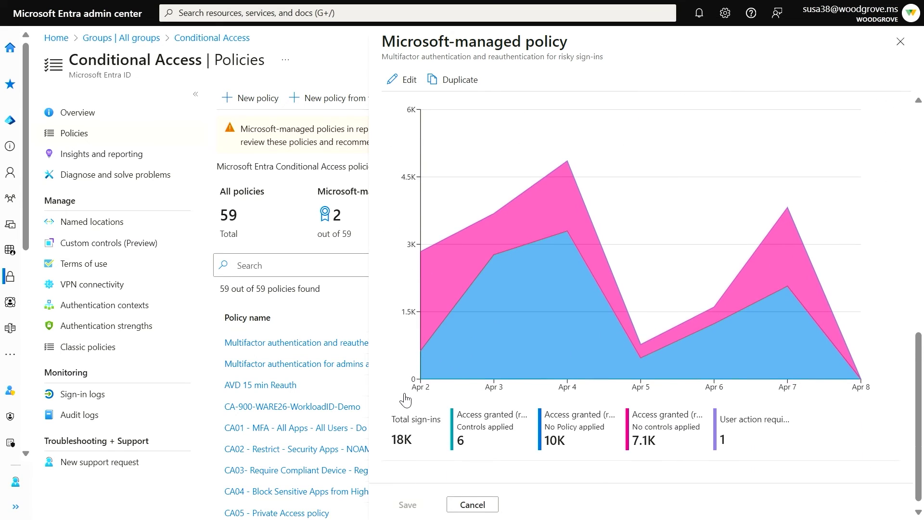
scroll(405, 401, up, 4)
scroll(406, 400, up, 4)
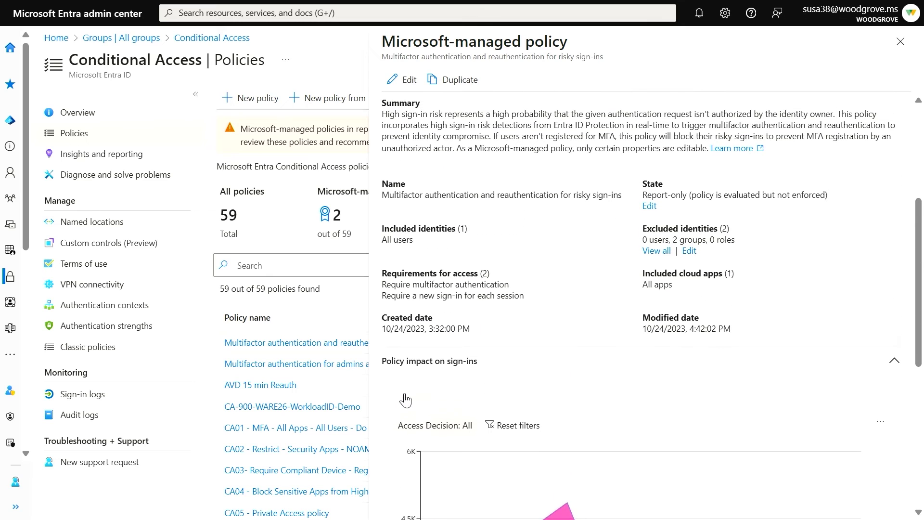